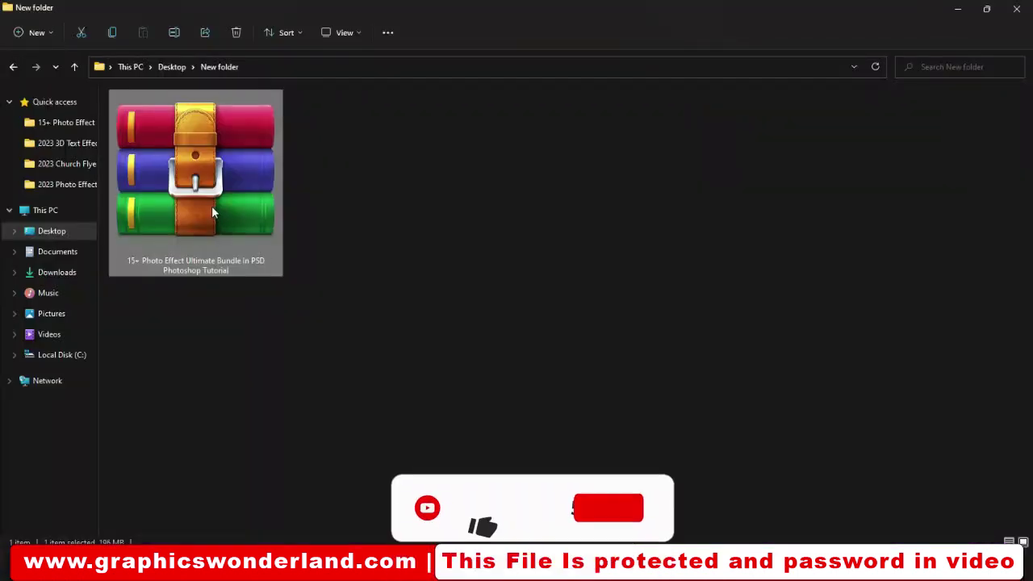
# - Extract the password-protected archive into a new '15+ Photo Effect Ultimate Bundle' folder
pyautogui.rightClick(216, 212)
pyautogui.click(254, 387)
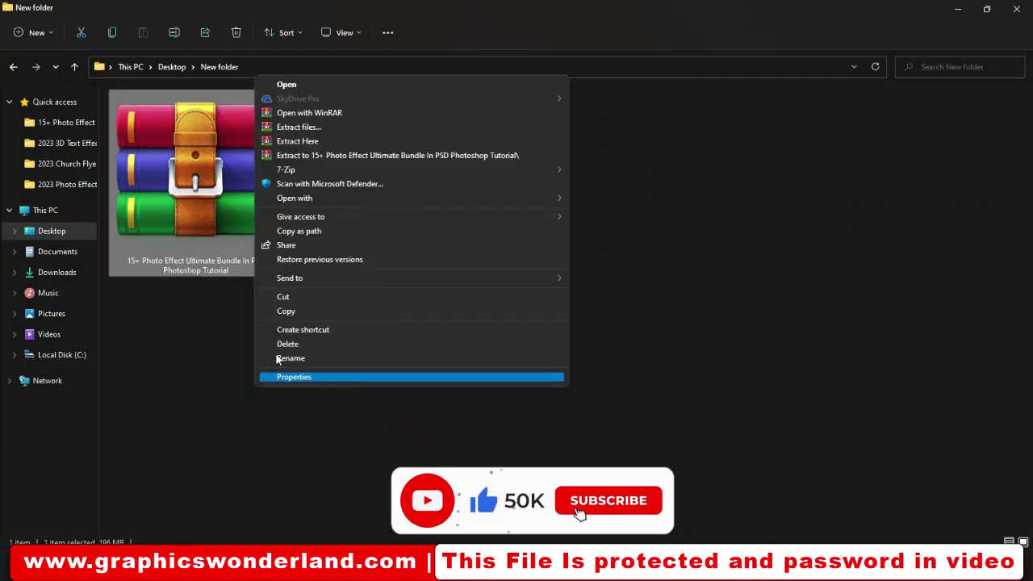
pyautogui.click(322, 158)
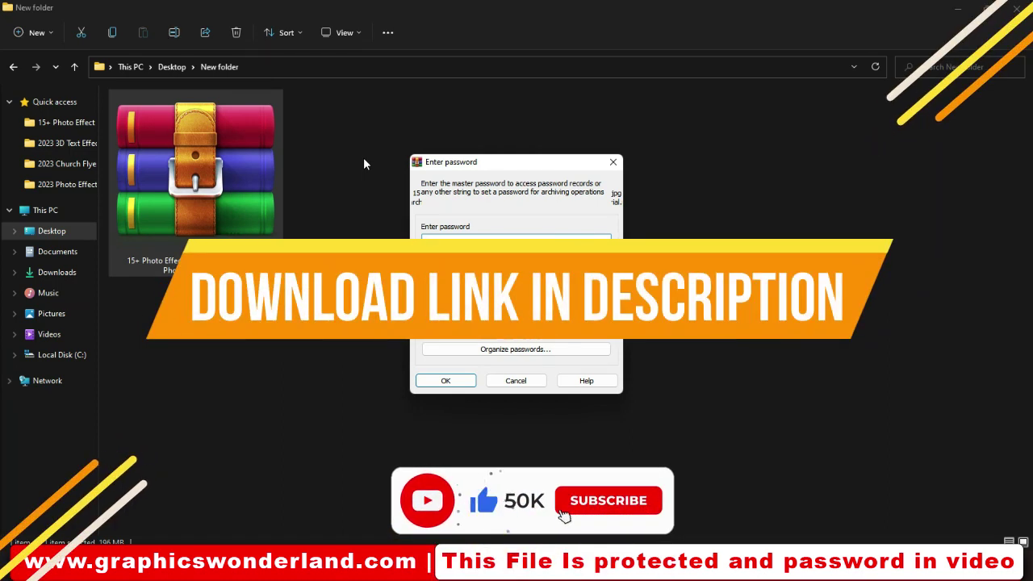
pyautogui.click(434, 382)
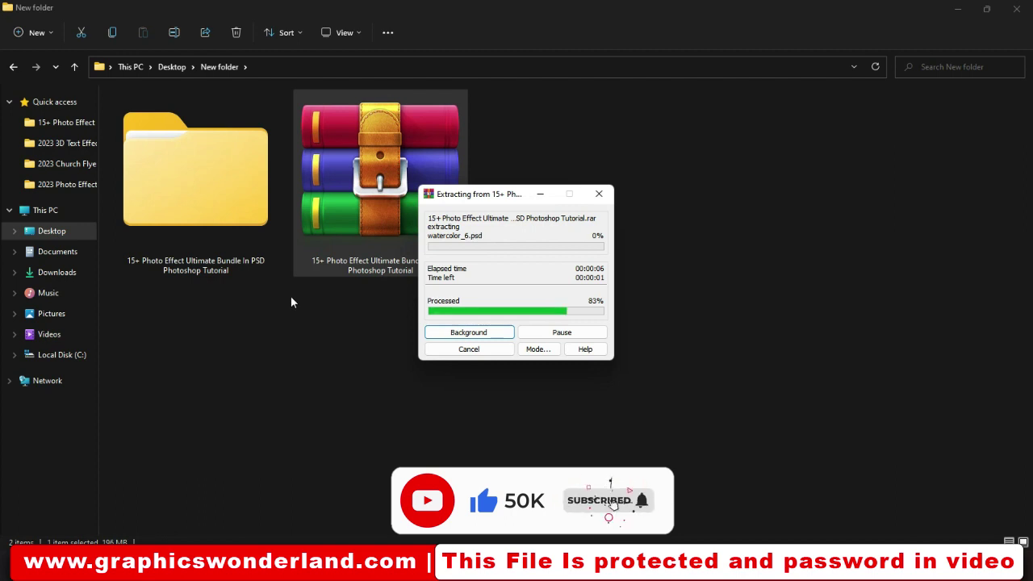
# - Open the extracted bundle and its inner folder as extra large icons, selecting watercolor_1
pyautogui.click(205, 270)
pyautogui.doubleClick(205, 268)
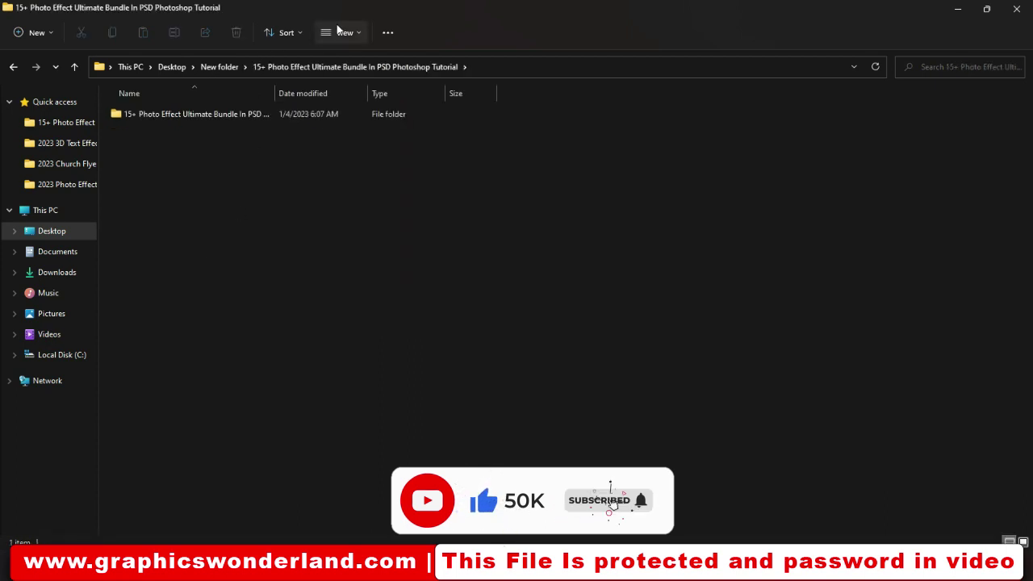
pyautogui.click(340, 32)
pyautogui.click(341, 62)
pyautogui.doubleClick(236, 177)
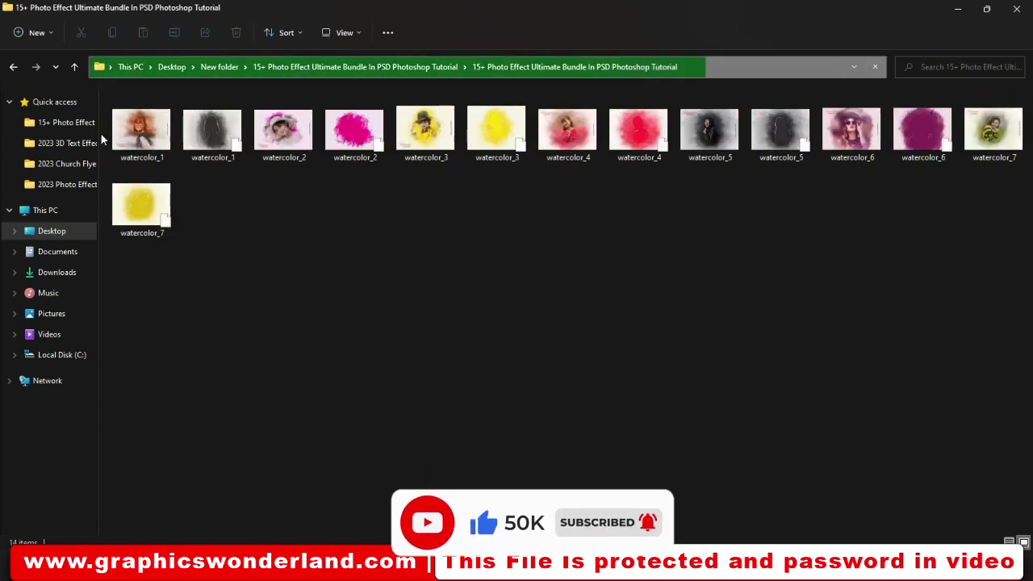
pyautogui.click(144, 132)
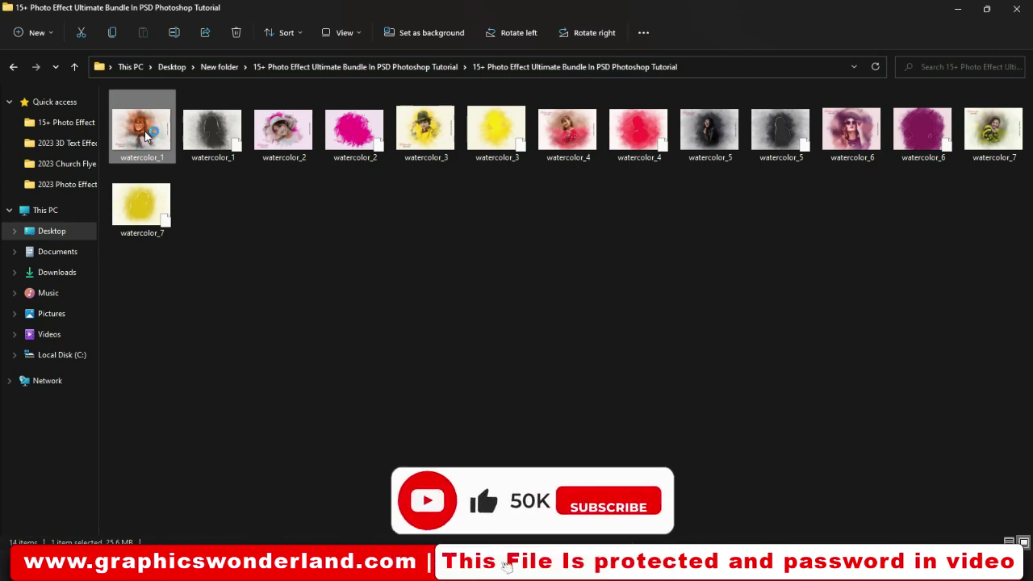
pyautogui.doubleClick(146, 135)
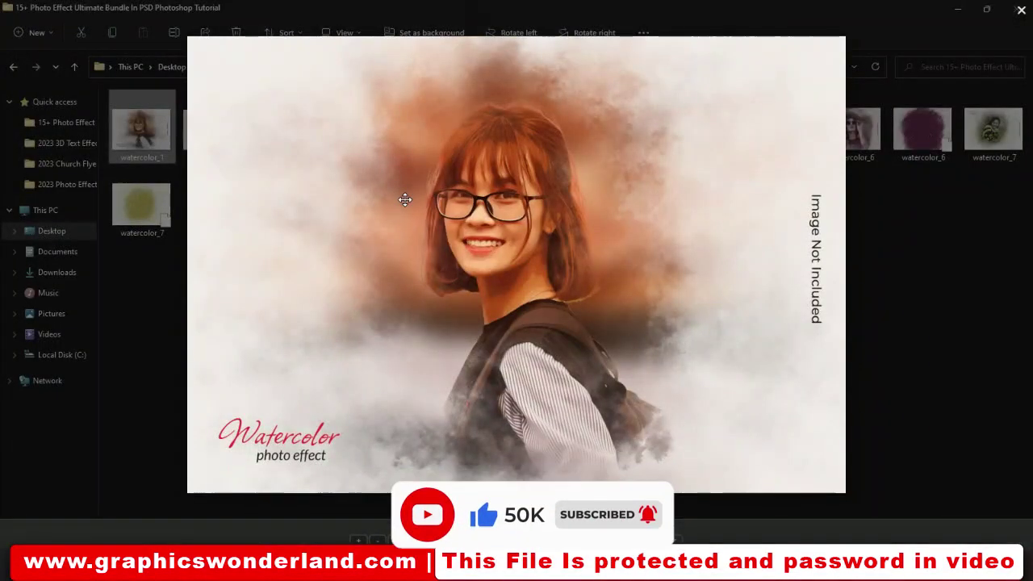
pyautogui.scroll(1, 405, 200)
pyautogui.scroll(1, 405, 199)
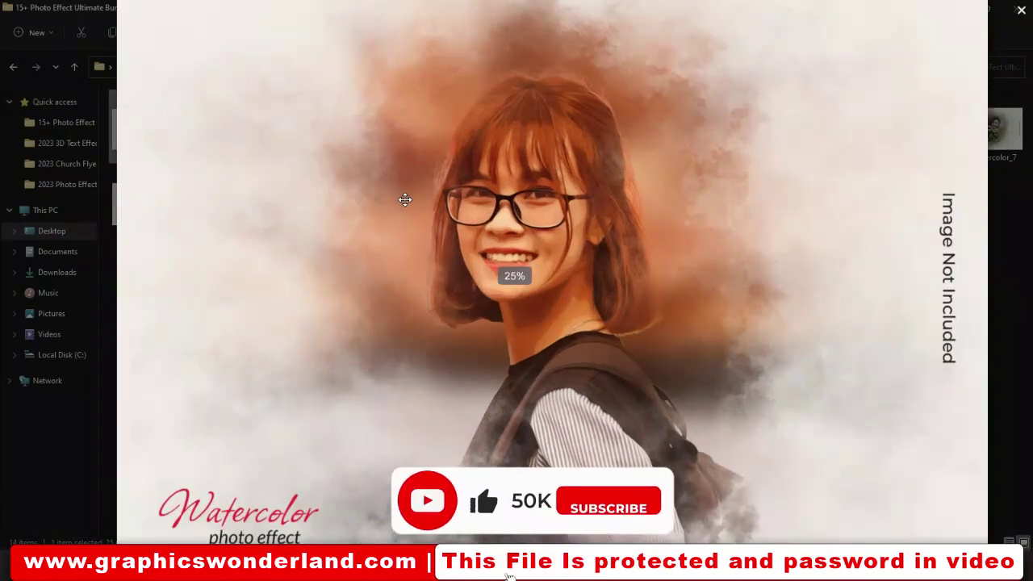
pyautogui.scroll(-2, 404, 199)
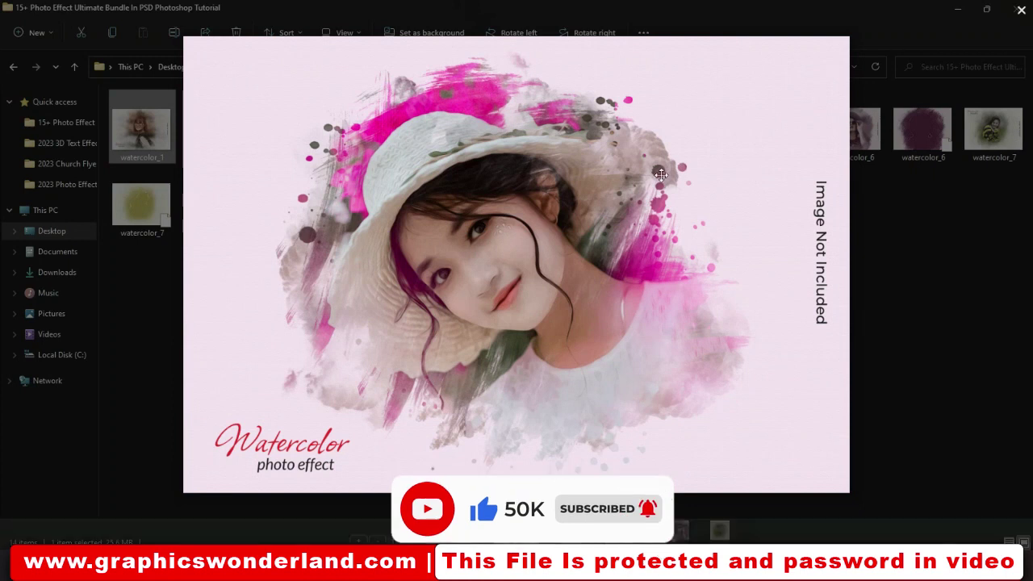
pyautogui.scroll(1, 629, 214)
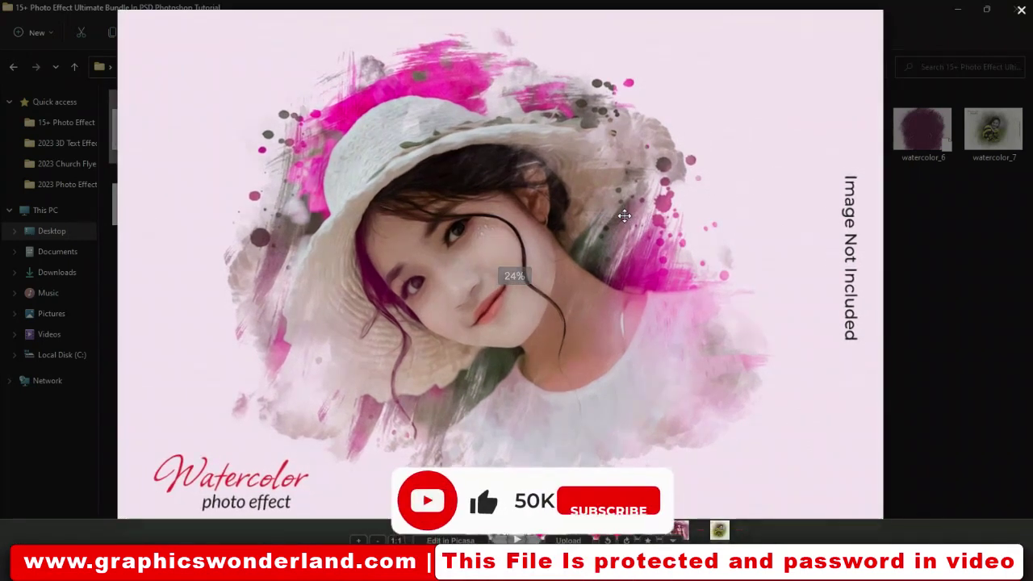
pyautogui.scroll(1, 624, 215)
pyautogui.scroll(1, 624, 214)
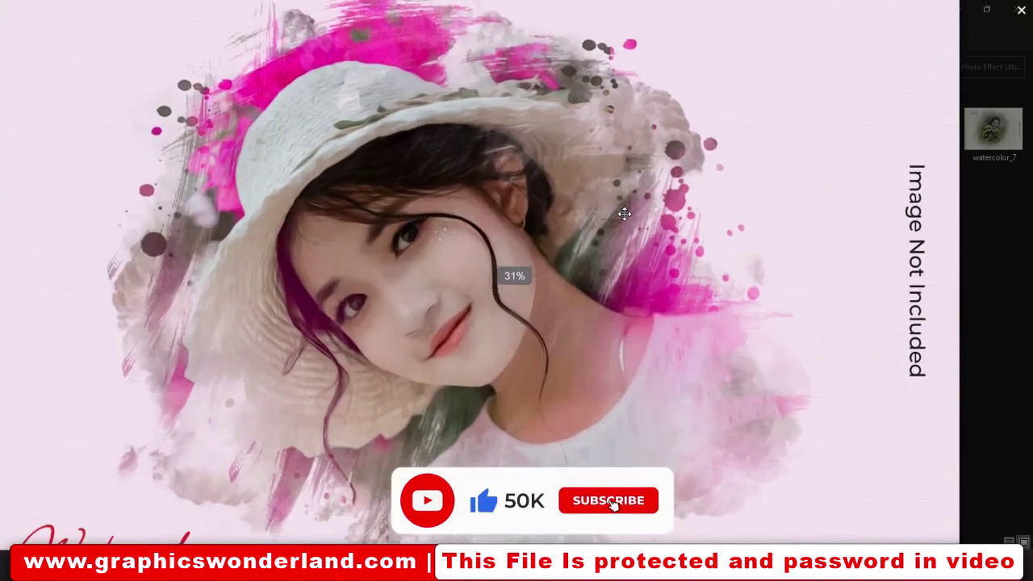
pyautogui.scroll(1, 619, 210)
pyautogui.scroll(-1, 620, 210)
pyautogui.scroll(-2, 645, 194)
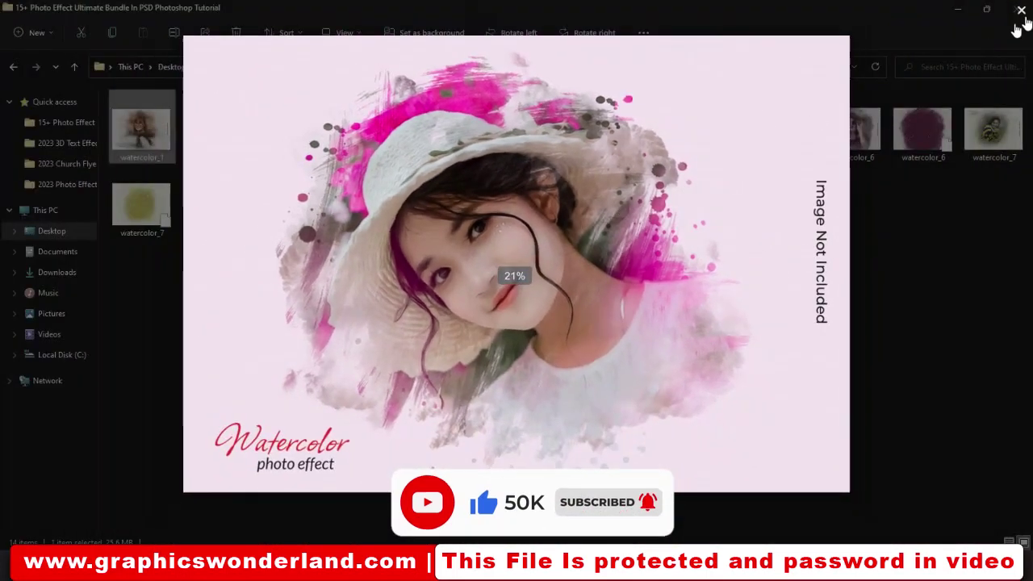
pyautogui.press('space')
pyautogui.doubleClick(421, 146)
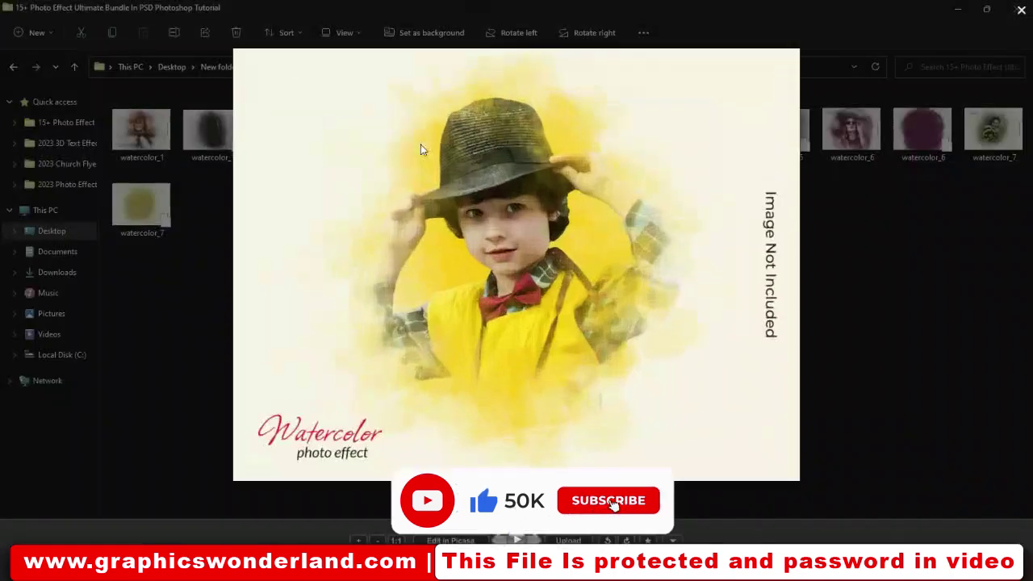
pyautogui.scroll(3, 592, 220)
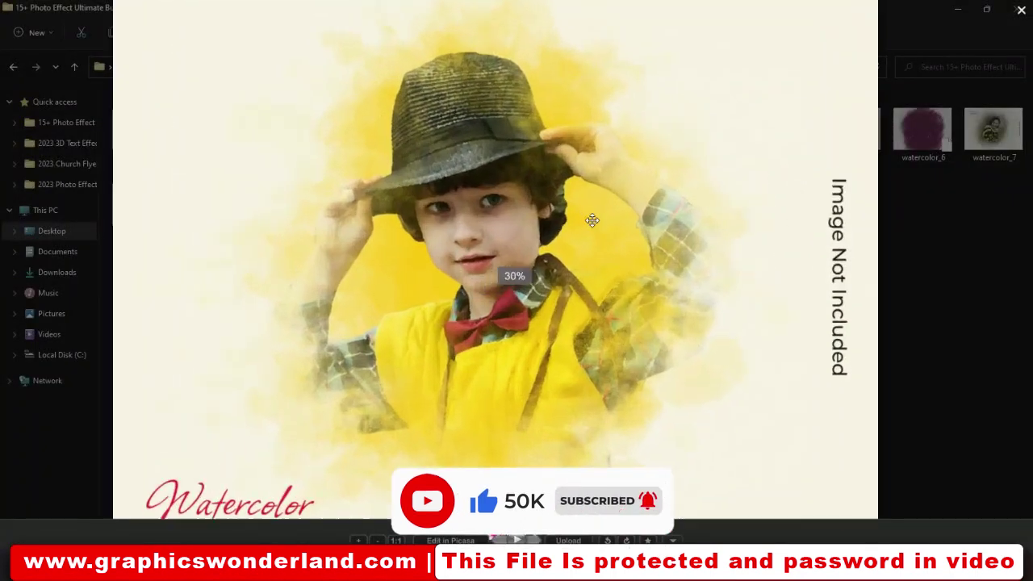
pyautogui.scroll(-3, 592, 221)
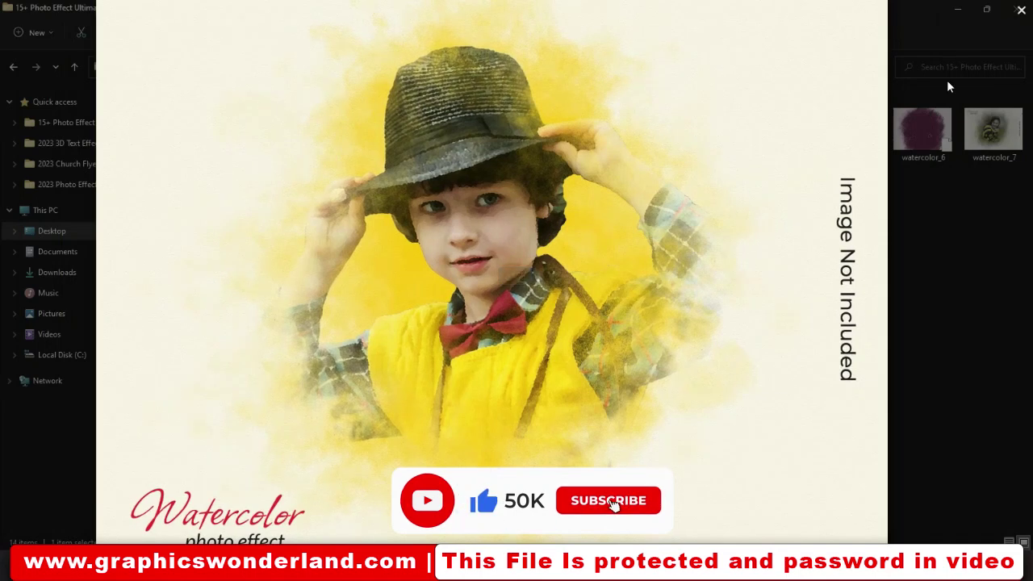
pyautogui.click(1018, 12)
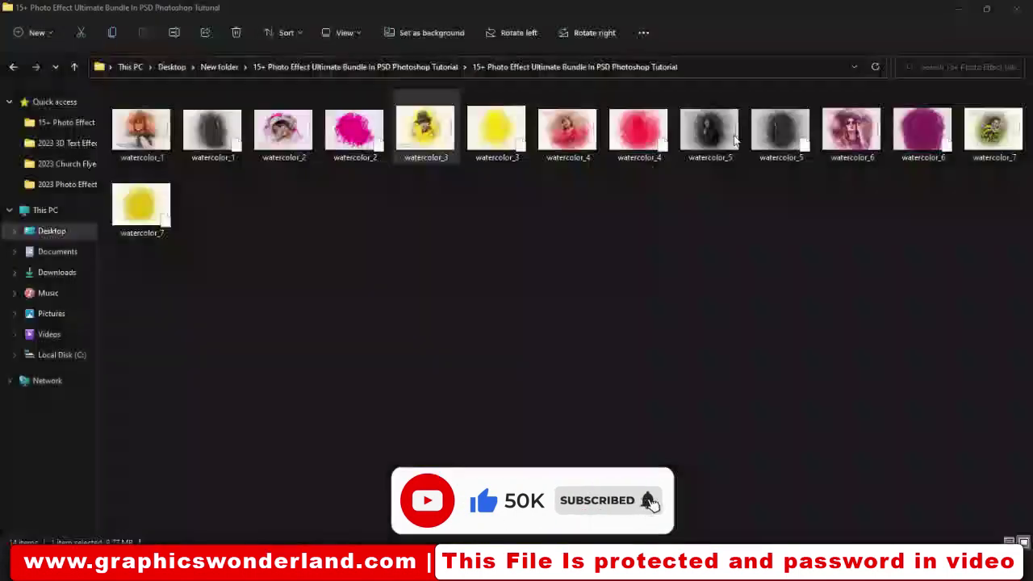
# - Preview the watercolor_4 and watercolor_5 images in Picasa Photo Viewer, then close them
pyautogui.click(580, 142)
pyautogui.doubleClick(579, 142)
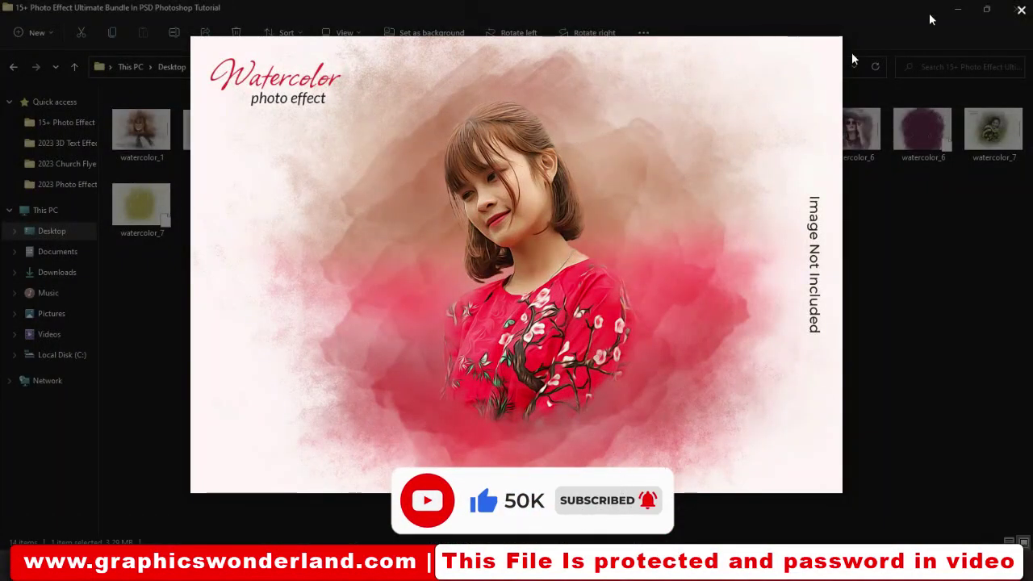
pyautogui.click(1021, 11)
pyautogui.doubleClick(701, 139)
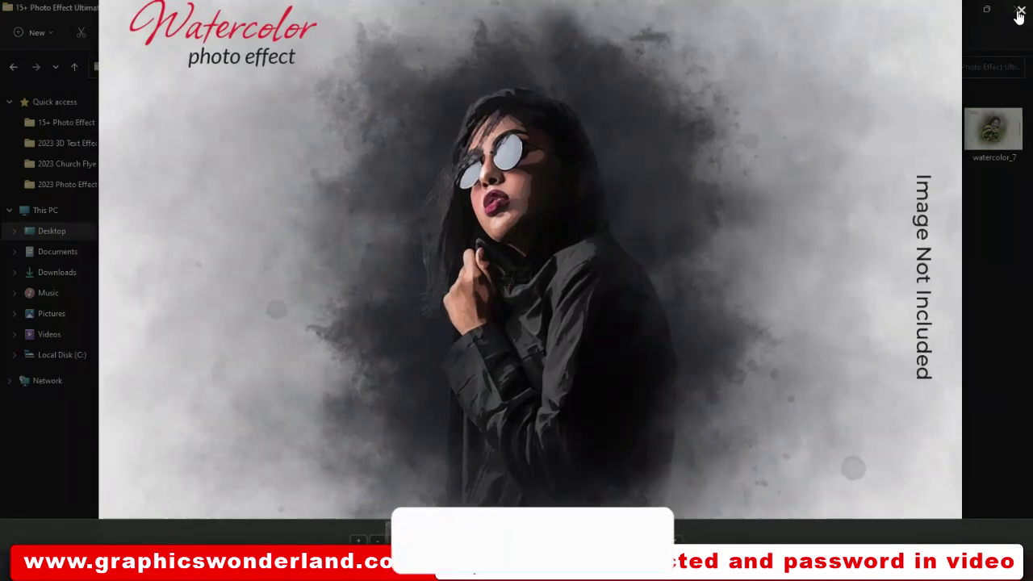
pyautogui.click(1020, 10)
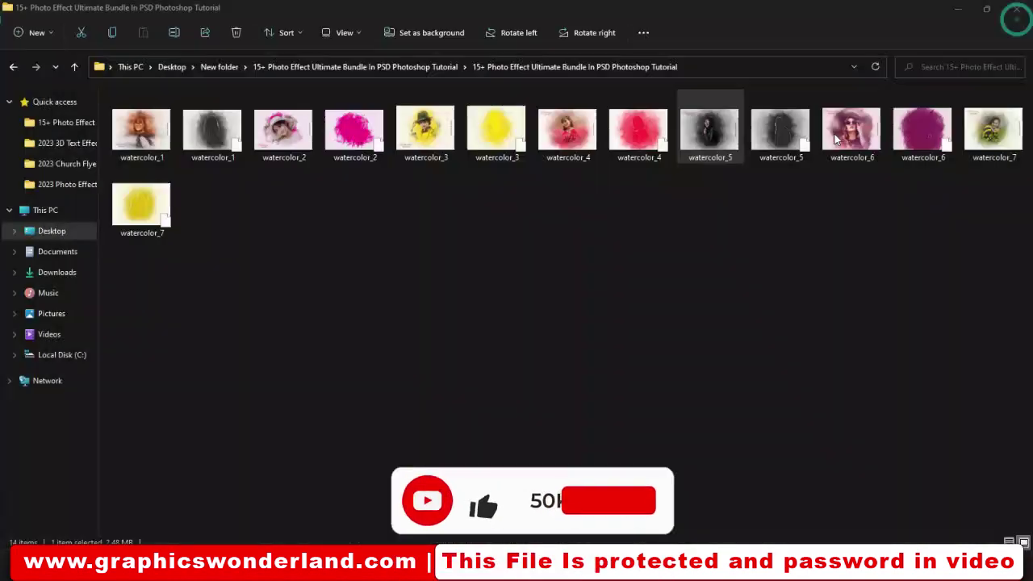
# - Preview watercolor_6, zooming in and out, then close it
pyautogui.doubleClick(840, 153)
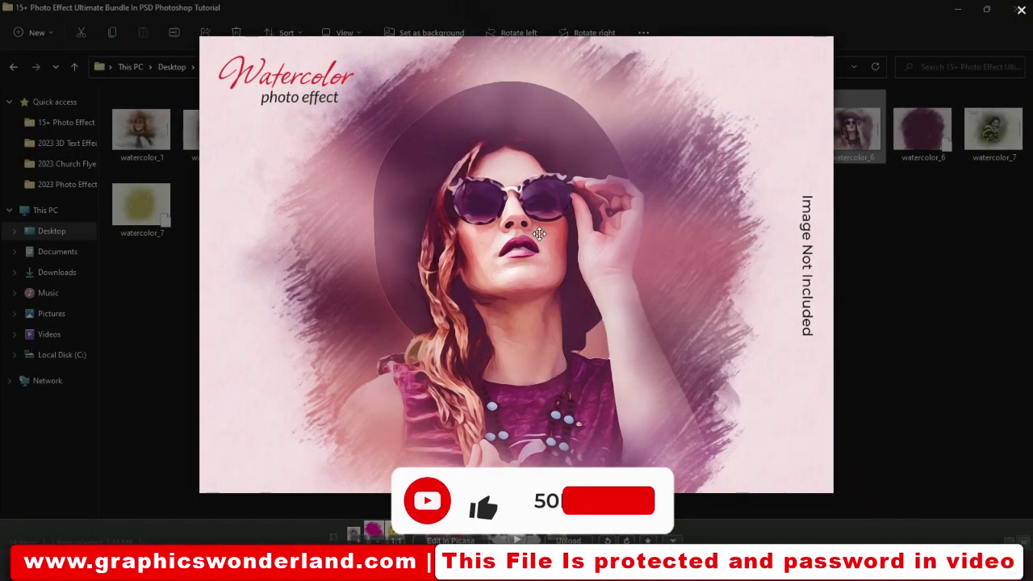
pyautogui.scroll(2, 540, 226)
pyautogui.scroll(2, 538, 228)
pyautogui.scroll(-3, 538, 228)
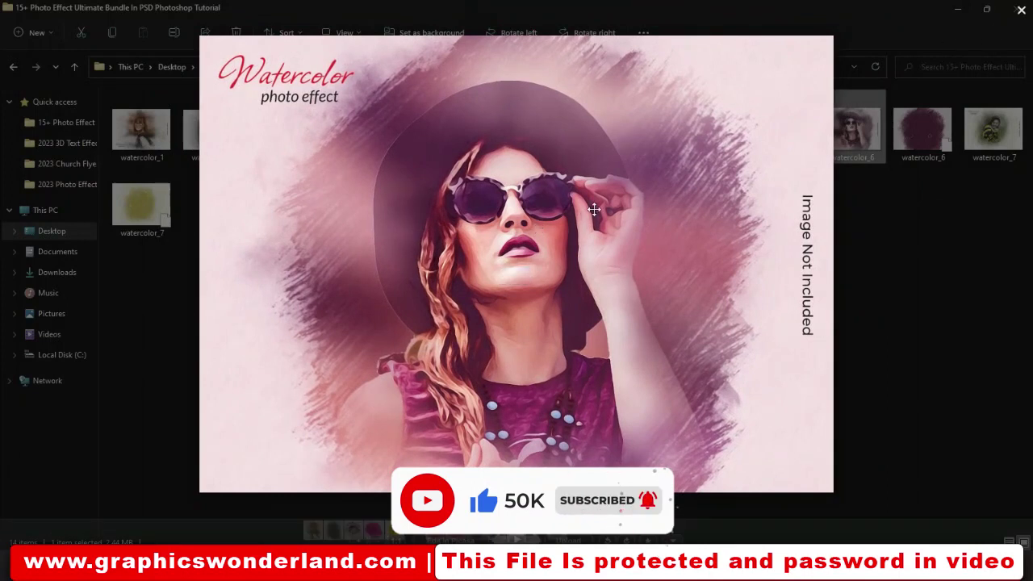
pyautogui.scroll(1, 579, 217)
pyautogui.scroll(-1, 579, 216)
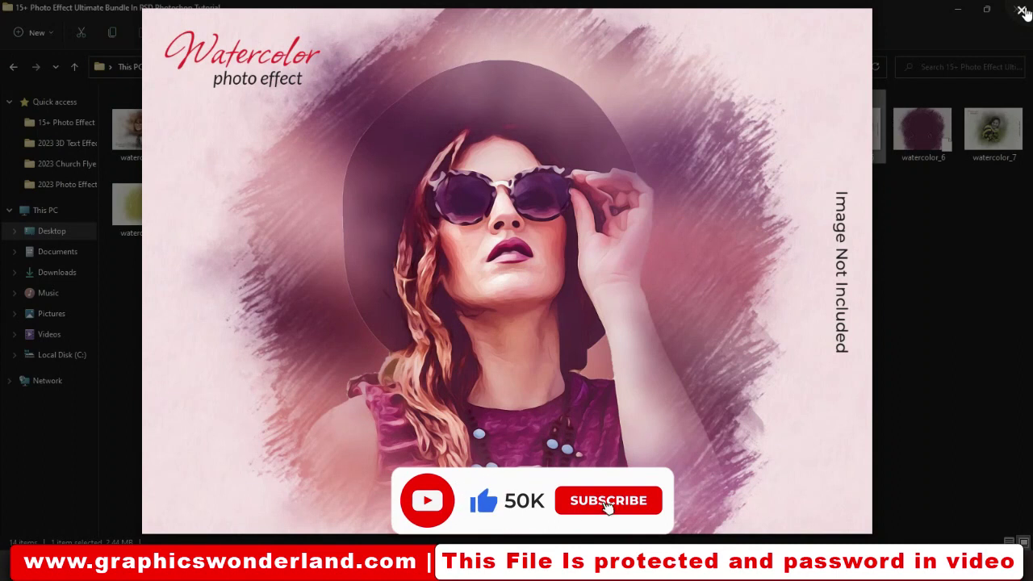
pyautogui.click(1021, 11)
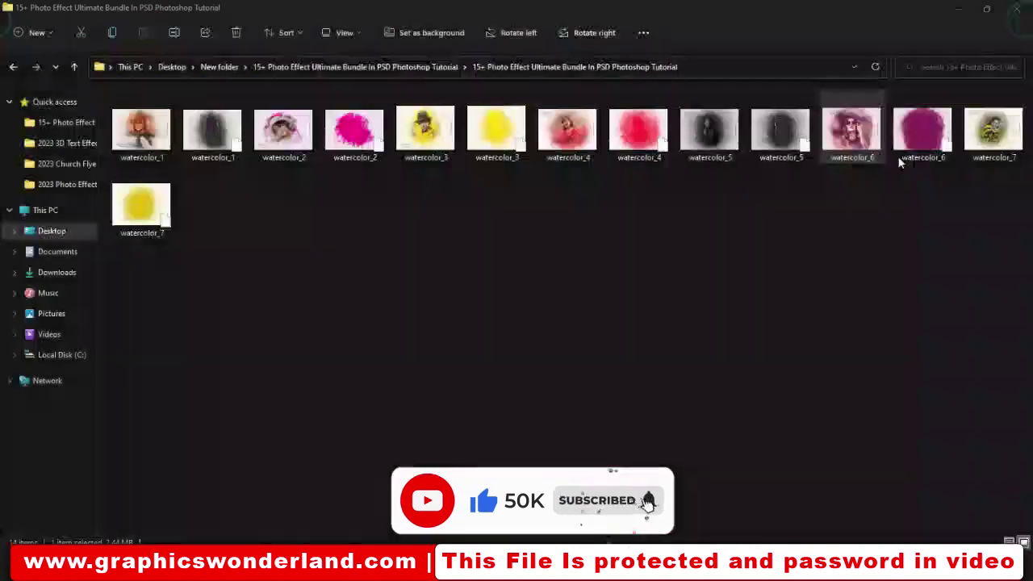
# - Preview watercolor_7, zooming in and out, then close the viewer
pyautogui.click(997, 137)
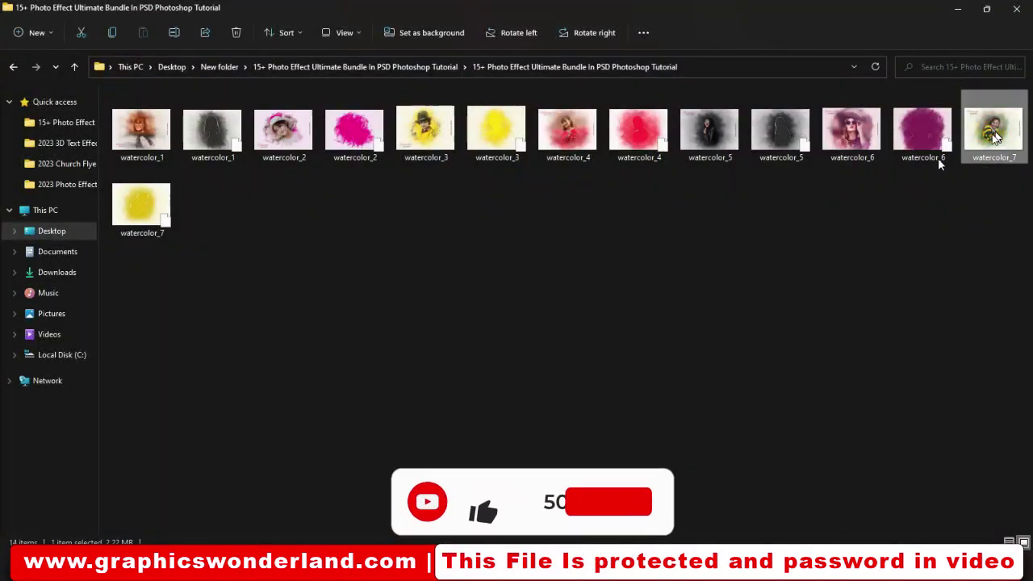
pyautogui.doubleClick(997, 138)
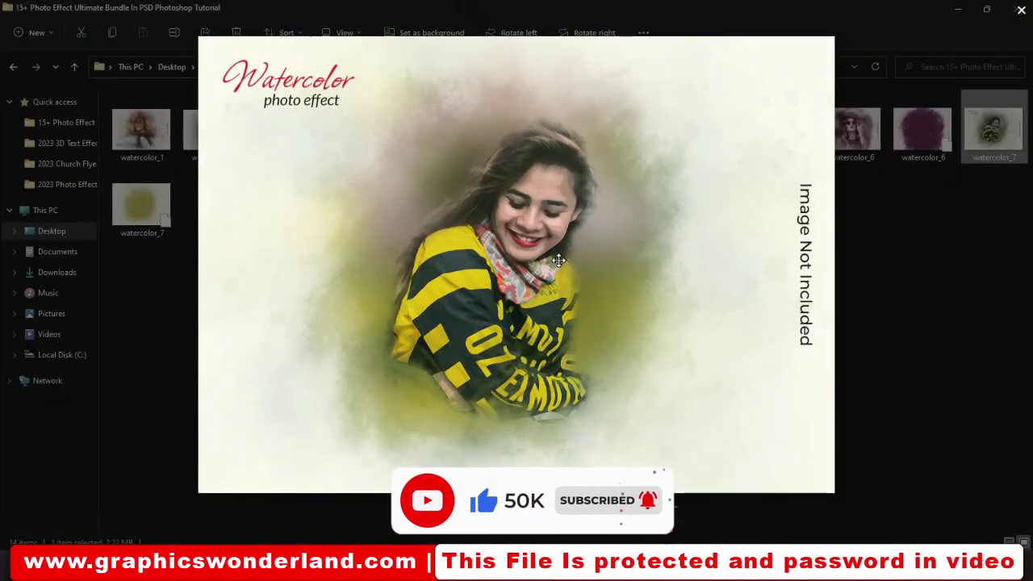
pyautogui.scroll(2, 558, 260)
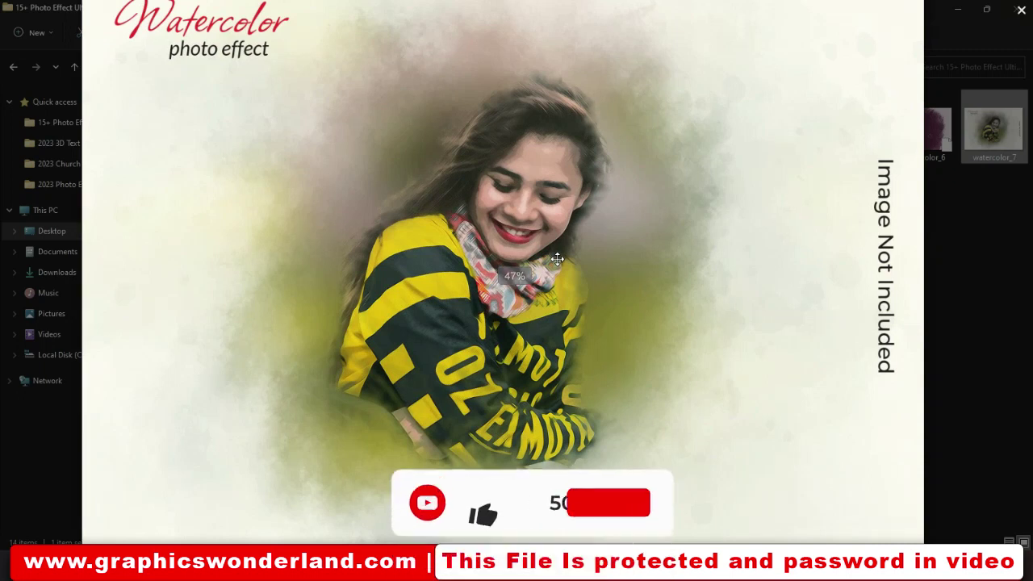
pyautogui.scroll(-3, 557, 259)
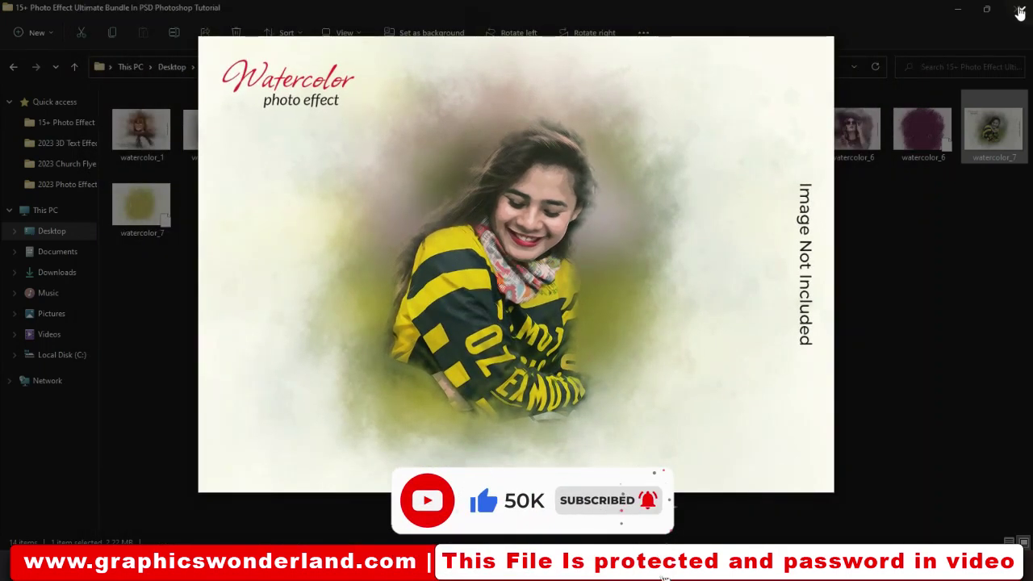
pyautogui.click(1018, 11)
# - Clear the watercolor_7 selection and select the pink watercolor_2.psd template
pyautogui.click(590, 300)
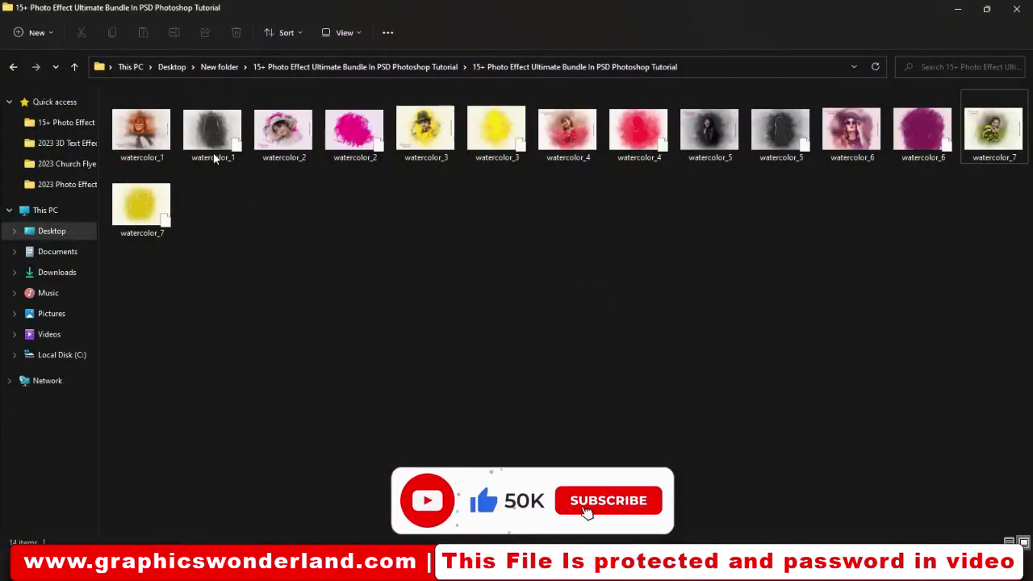
pyautogui.click(355, 139)
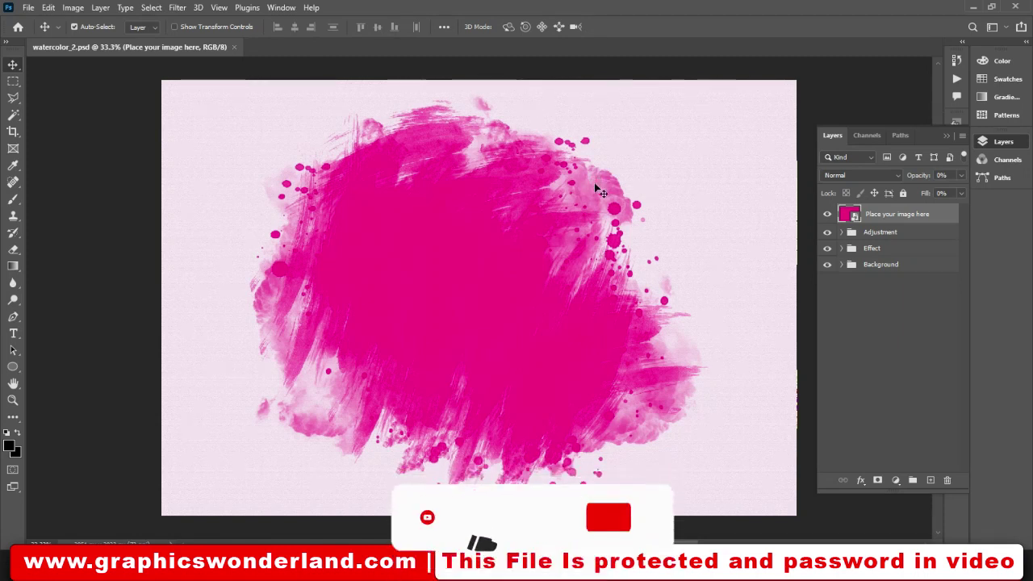
# - Open the 'Place your image here' smart object as the Layer 0.psb document
pyautogui.doubleClick(852, 214)
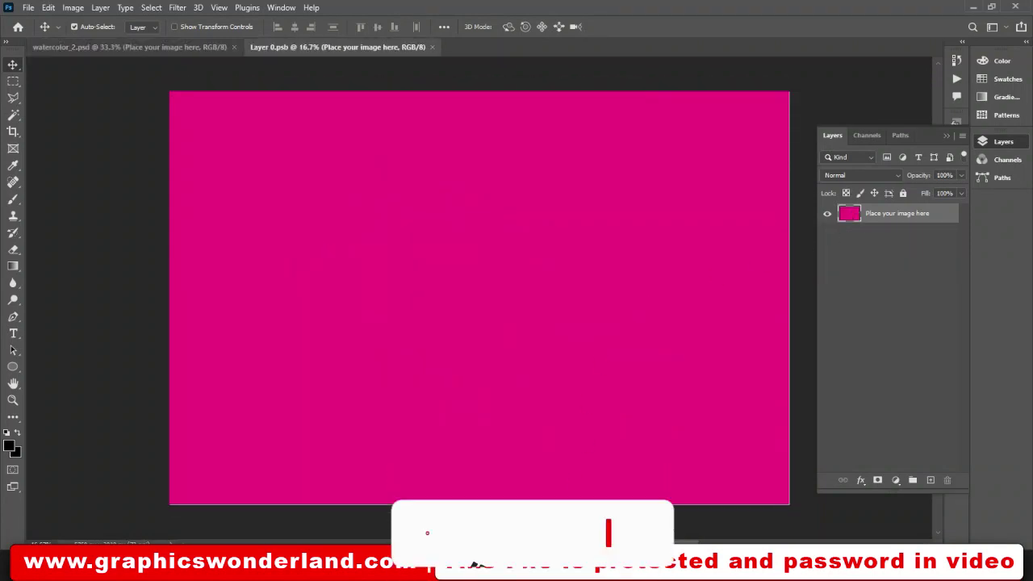
# - Drag the woman's photo 1 (18) from the PHOTOS folder onto the Layer 0.psb canvas
pyautogui.click(629, 484)
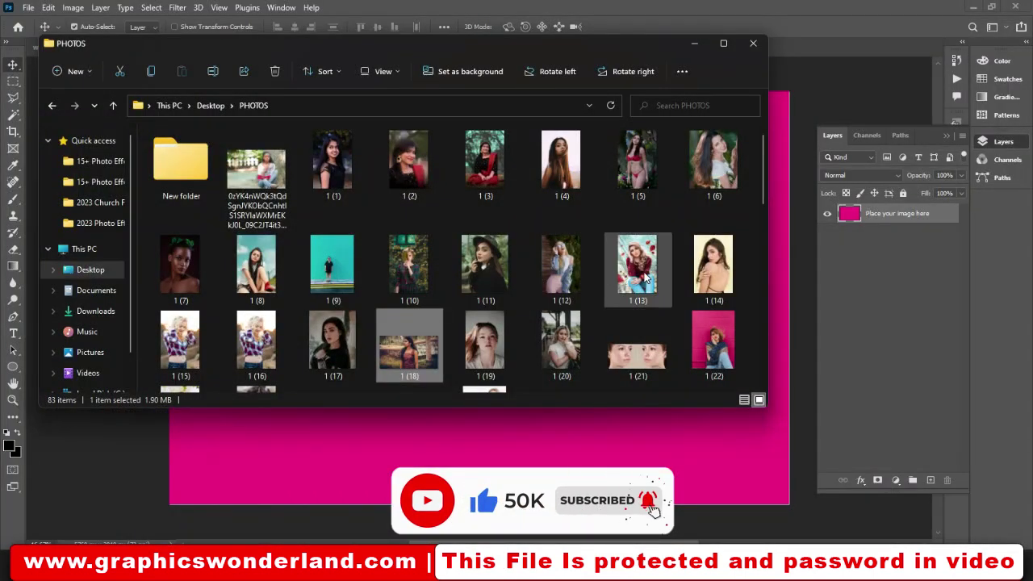
pyautogui.moveTo(639, 274); pyautogui.dragTo(645, 278)
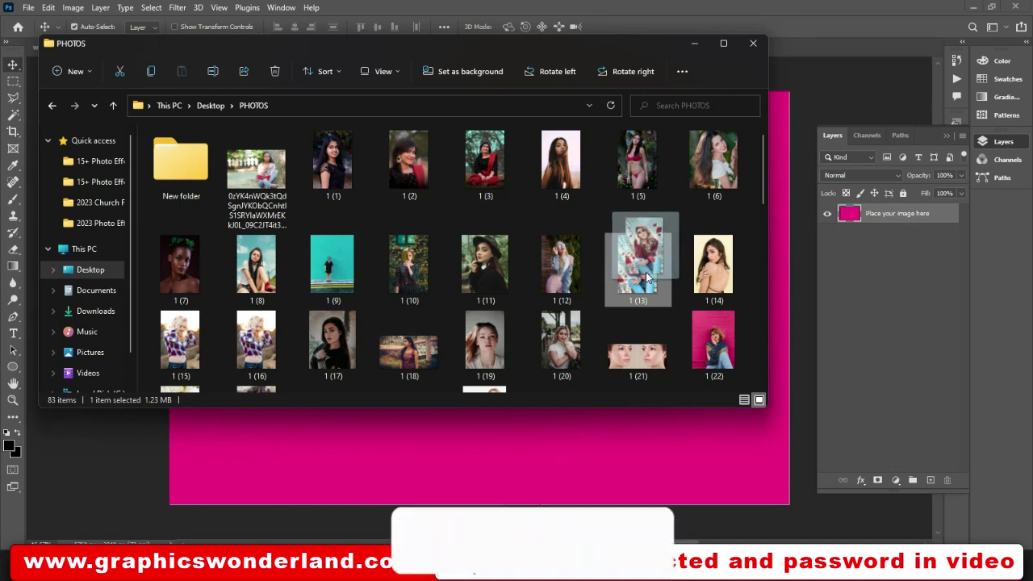
pyautogui.moveTo(646, 279); pyautogui.dragTo(647, 277)
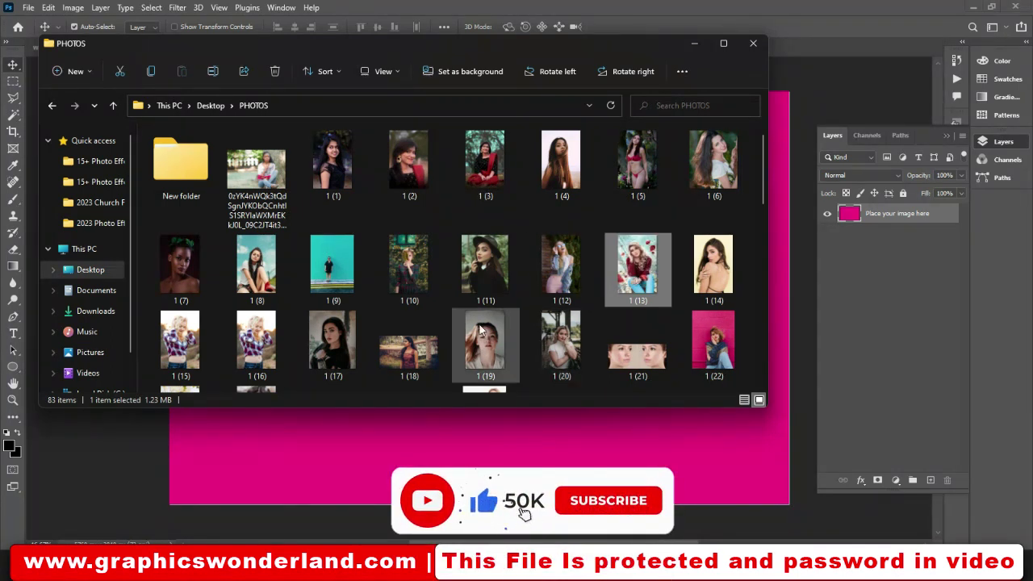
pyautogui.click(403, 355)
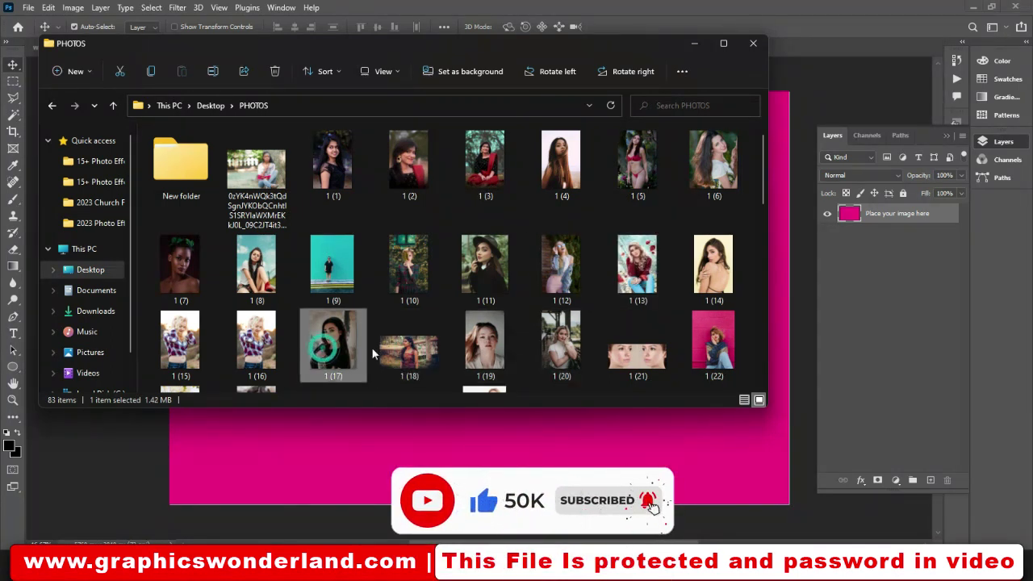
pyautogui.moveTo(415, 355); pyautogui.dragTo(433, 451)
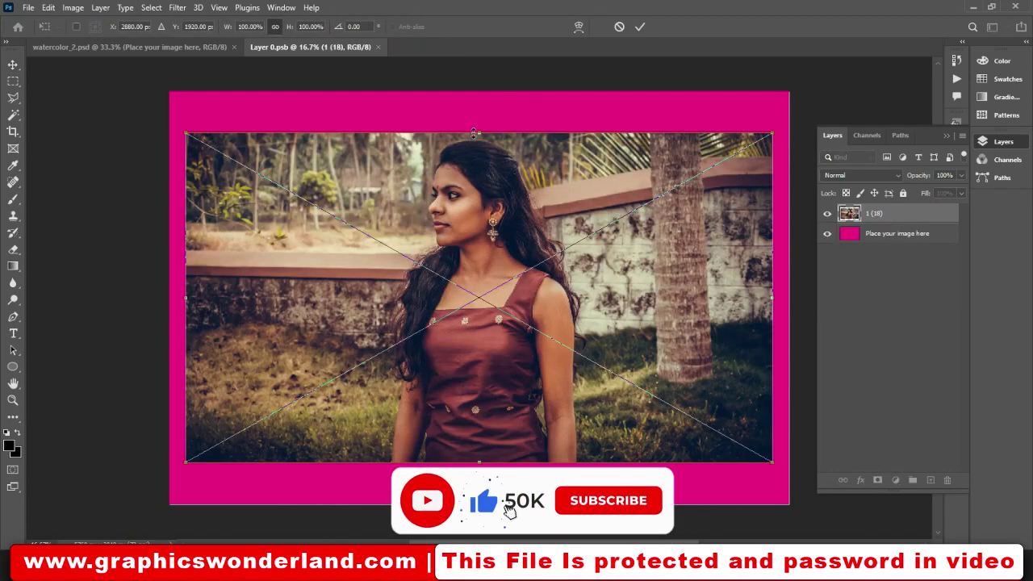
# - Scale the placed photo up from its top and bottom edges and flip it horizontally
pyautogui.hotkey('ctrl', '-')
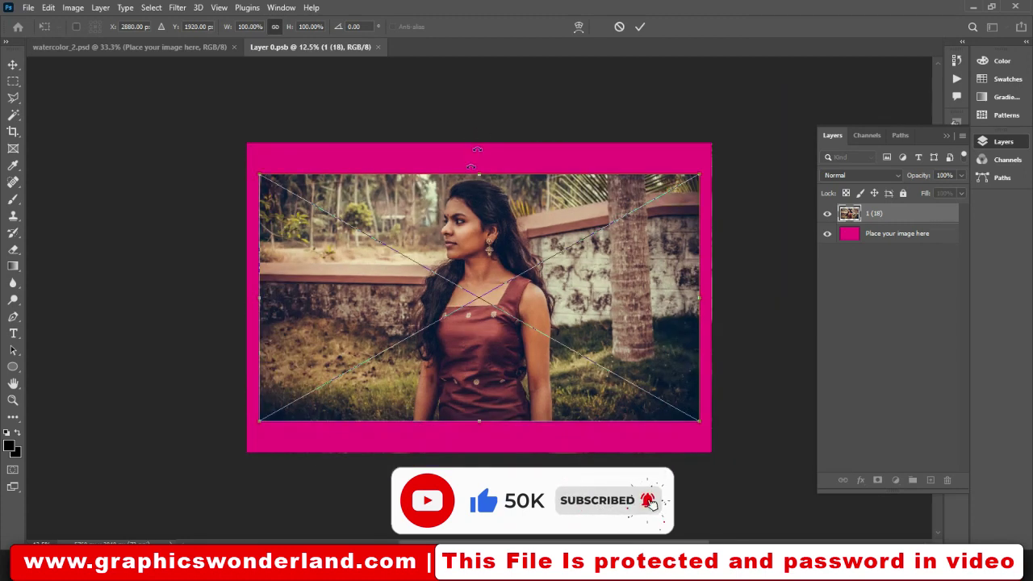
pyautogui.moveTo(475, 176); pyautogui.dragTo(481, 121)
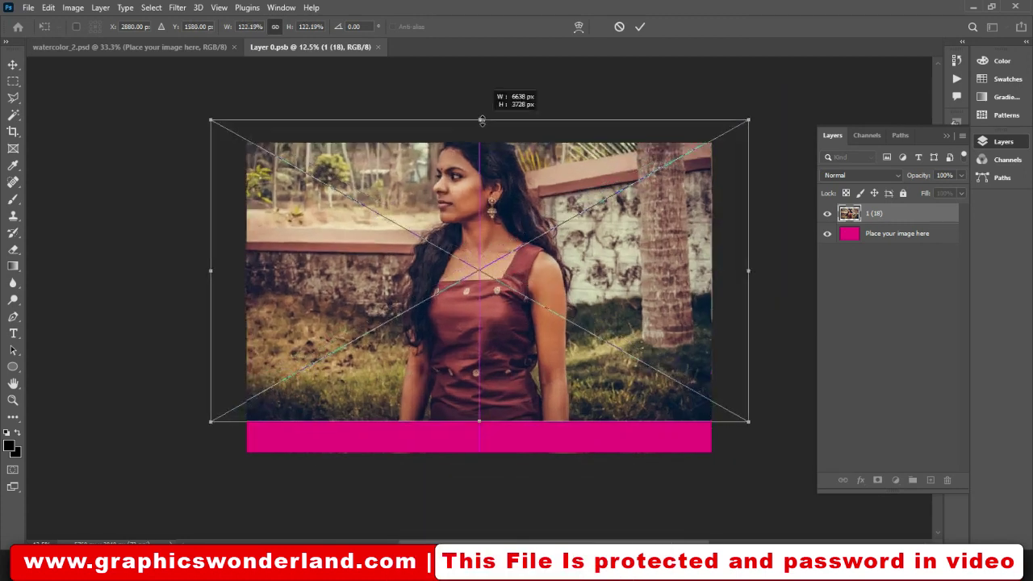
pyautogui.moveTo(479, 421); pyautogui.dragTo(482, 466)
pyautogui.rightClick(529, 403)
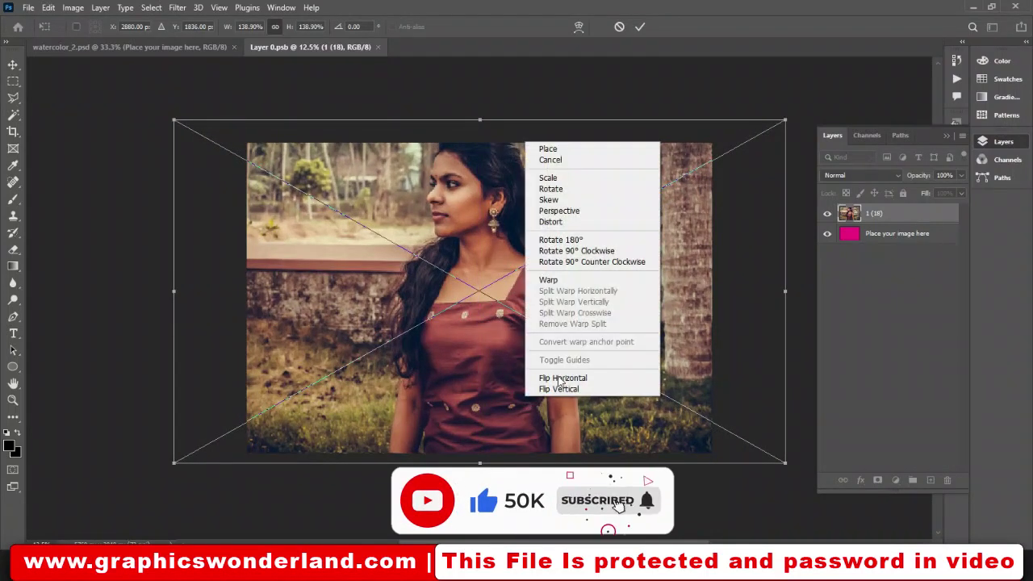
pyautogui.click(562, 379)
# - Enlarge and reposition the flipped photo until it covers the pink canvas
pyautogui.moveTo(519, 382); pyautogui.dragTo(519, 399)
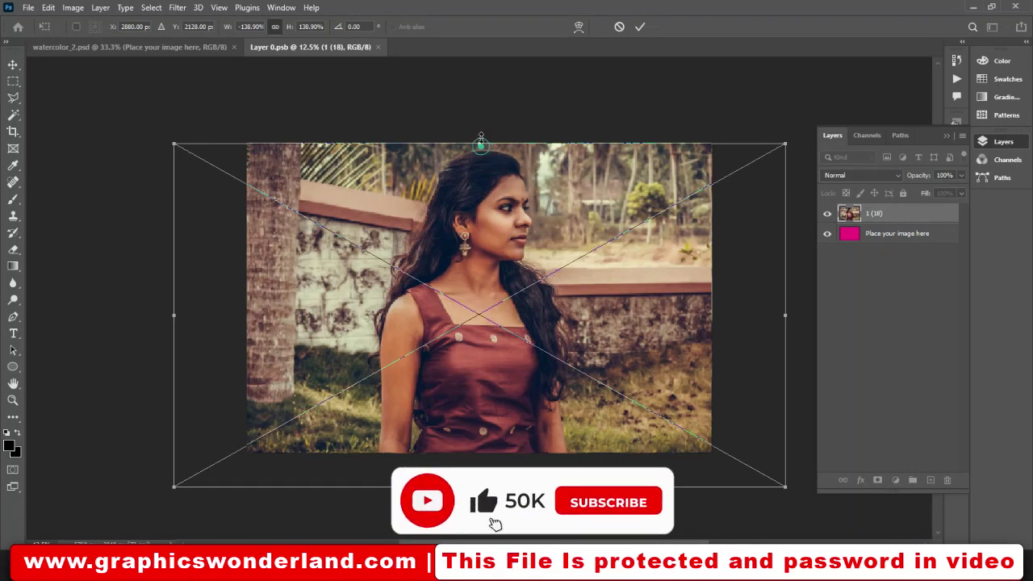
pyautogui.moveTo(481, 143); pyautogui.dragTo(481, 76)
pyautogui.moveTo(500, 255)
pyautogui.mouseDown()
pyautogui.moveTo(465, 340)
pyautogui.moveTo(495, 309)
pyautogui.mouseUp()
pyautogui.moveTo(466, 138)
pyautogui.mouseDown()
pyautogui.moveTo(473, 111)
pyautogui.moveTo(497, 216)
pyautogui.mouseUp()
pyautogui.moveTo(489, 257); pyautogui.dragTo(484, 272)
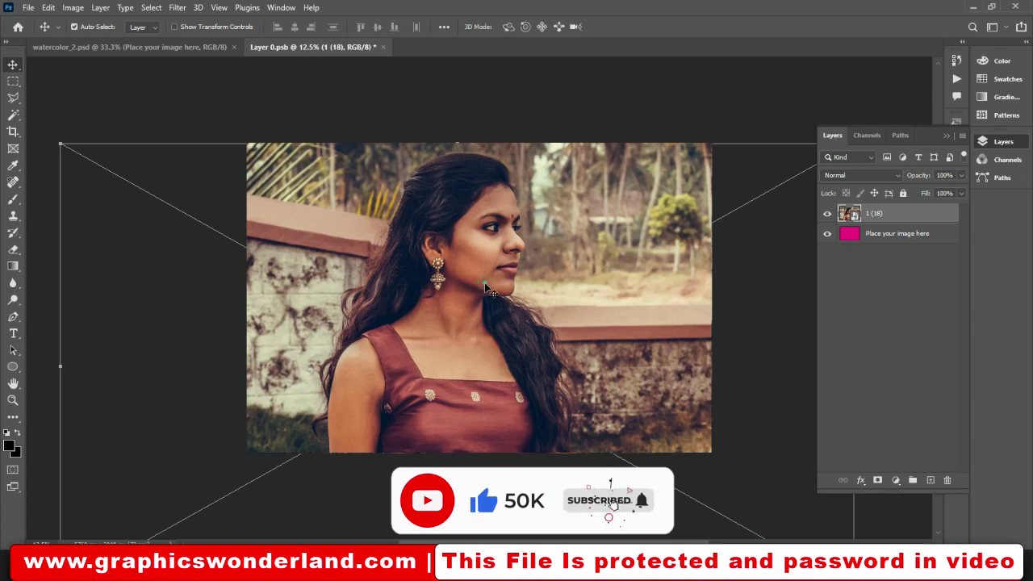
# - Nudge the portrait to cover the pink strip, then save and close Layer 0.psb
pyautogui.moveTo(451, 293); pyautogui.dragTo(448, 287)
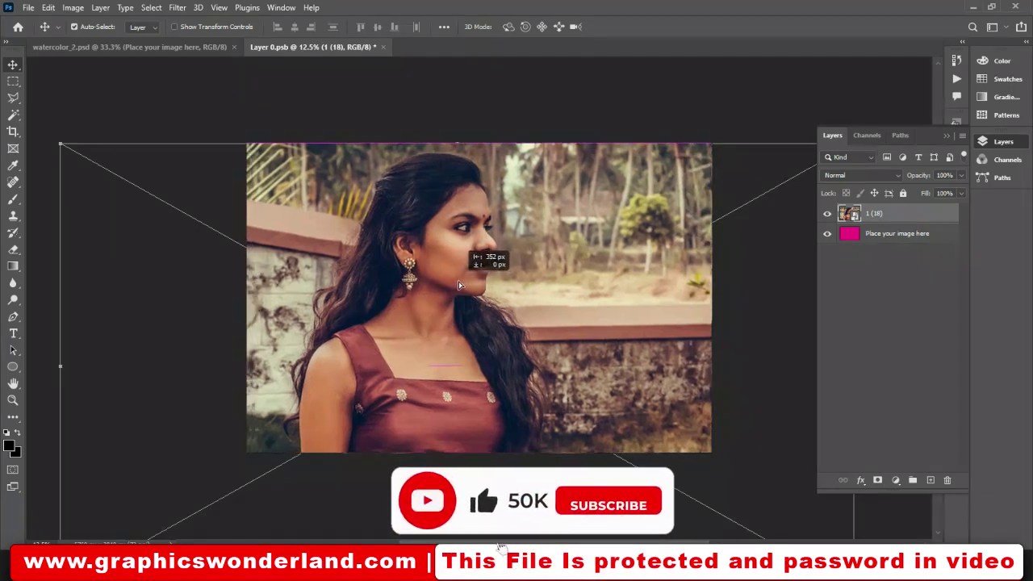
pyautogui.moveTo(449, 287); pyautogui.dragTo(464, 253)
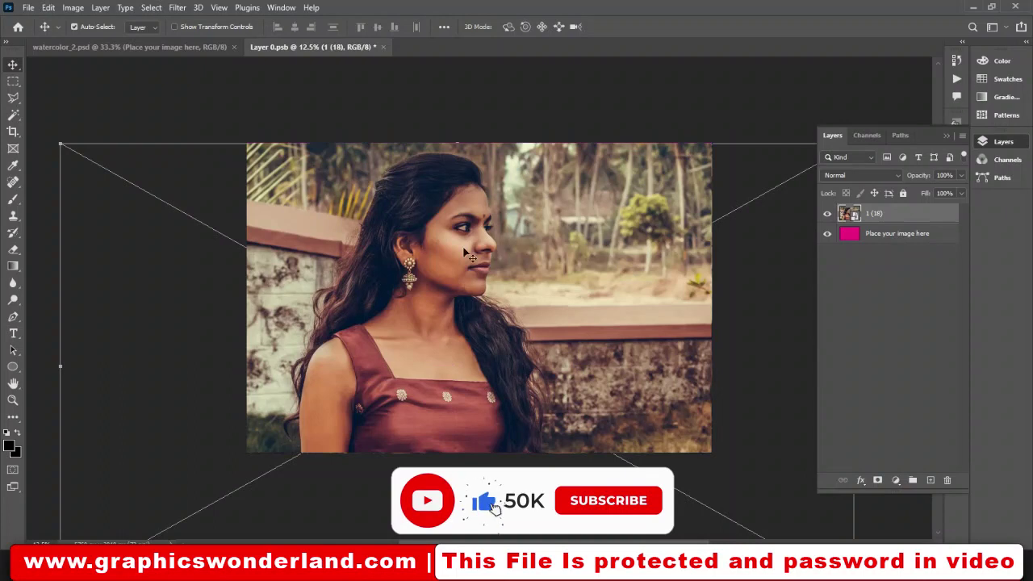
pyautogui.click(383, 46)
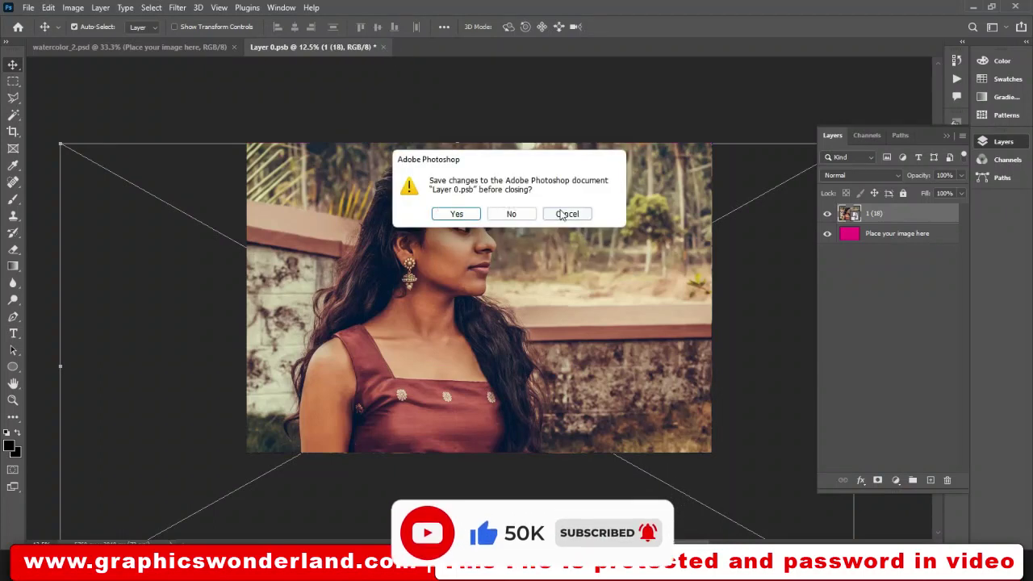
pyautogui.click(470, 217)
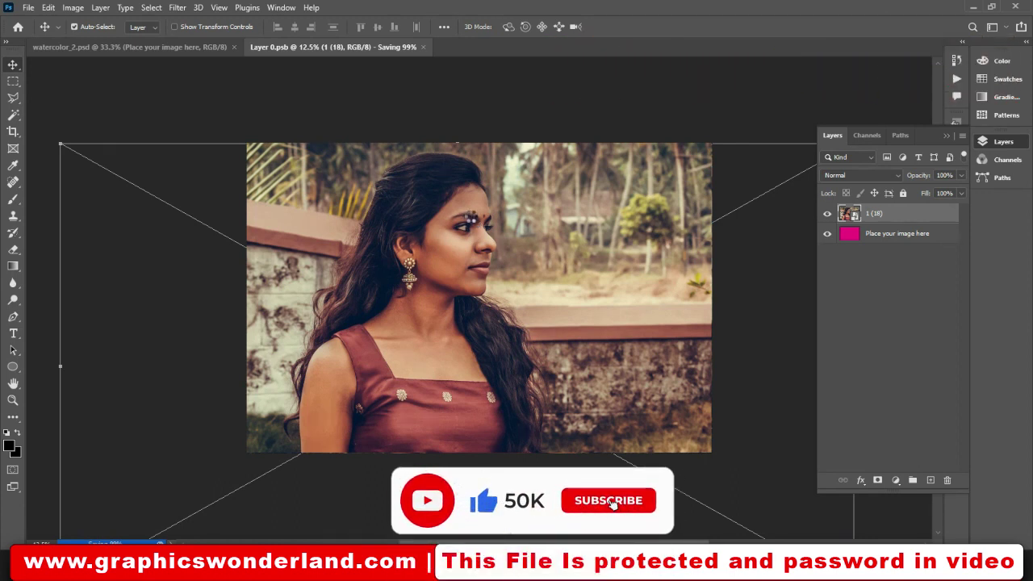
pyautogui.hotkey('ctrl', 'w')
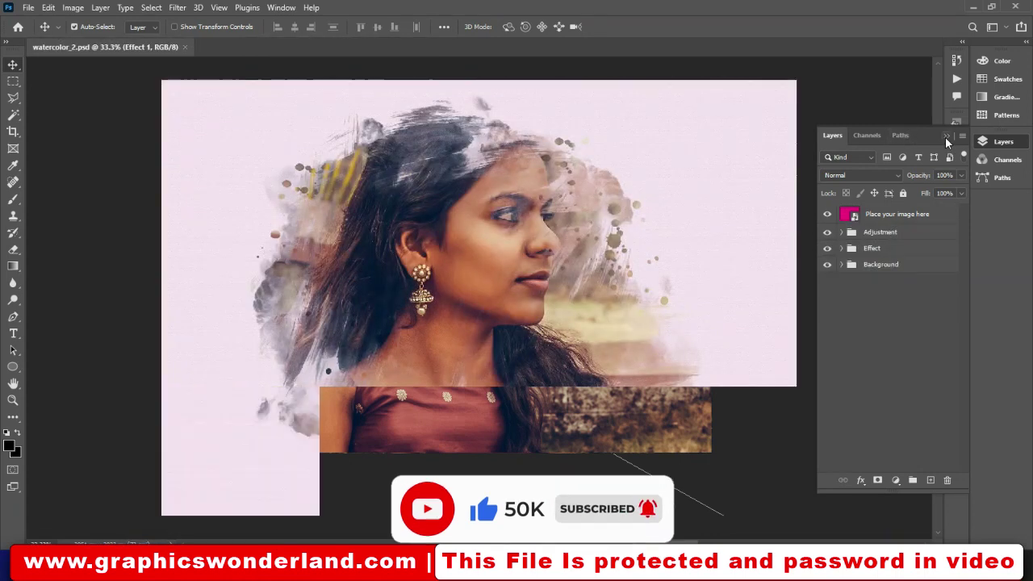
# - Collapse the Layers panel to icons to view the finished watercolor portrait
pyautogui.click(946, 137)
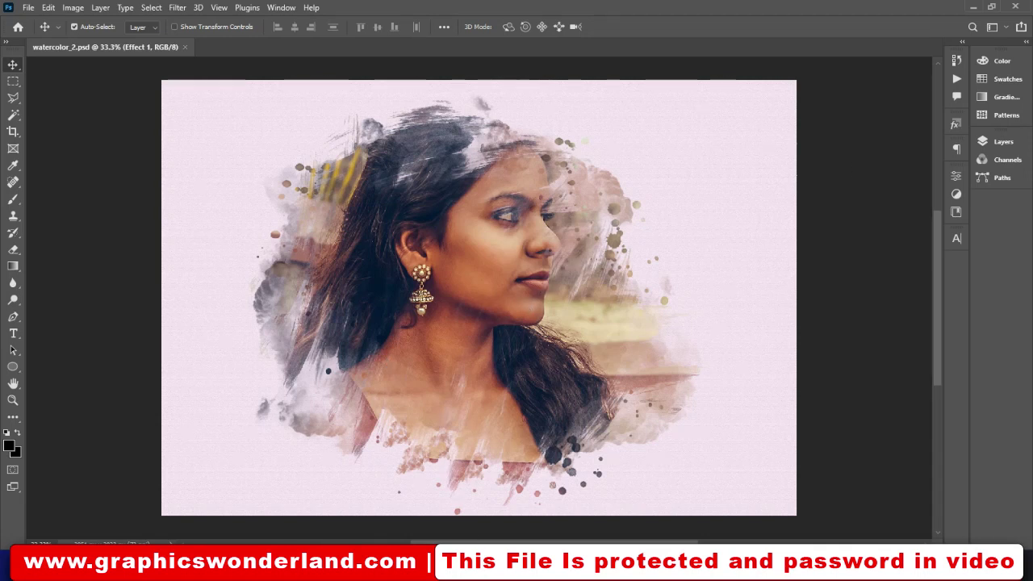
# - Return to the watercolor templates folder in File Explorer and deselect watercolor_2
pyautogui.click(387, 513)
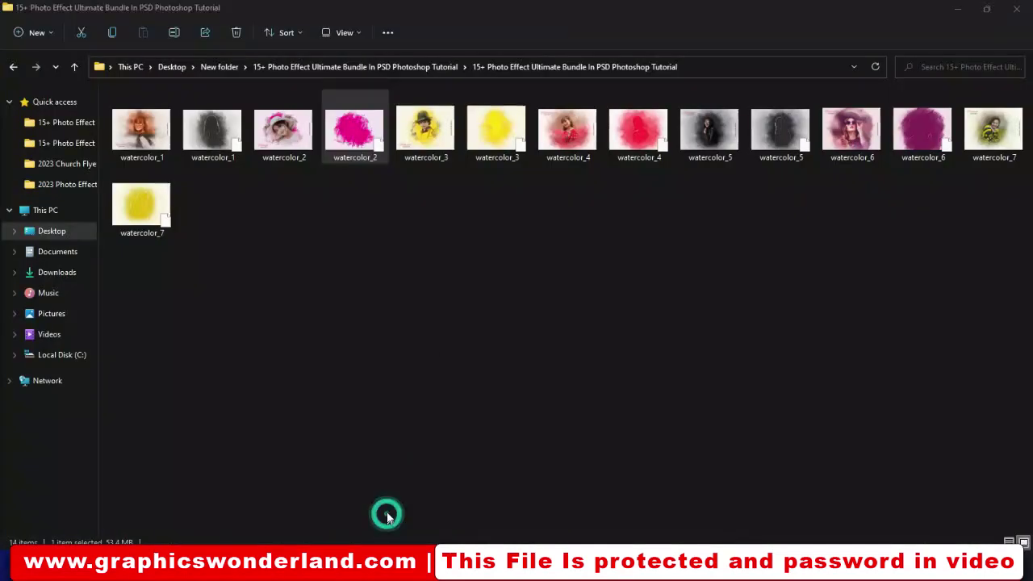
pyautogui.click(440, 282)
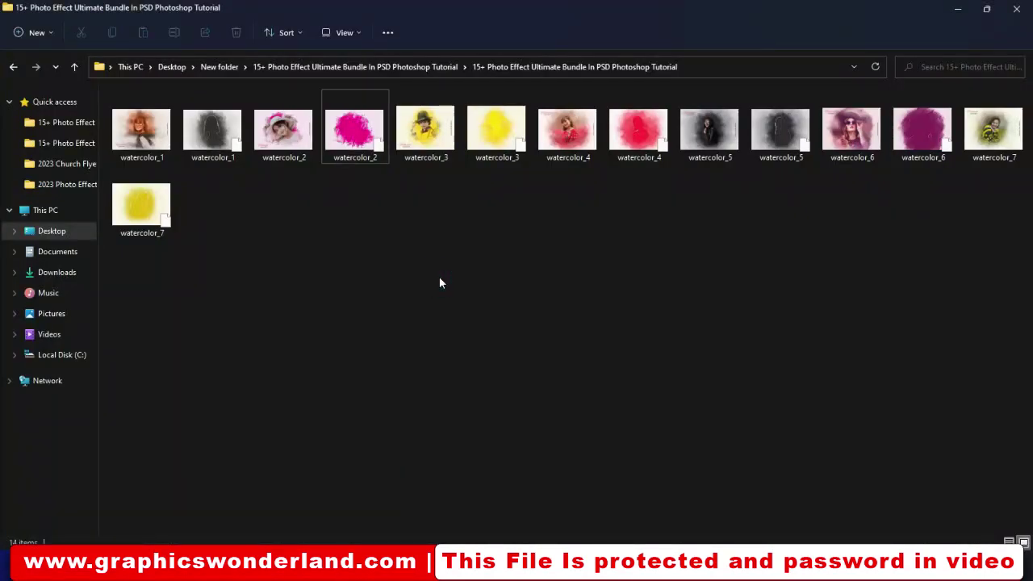